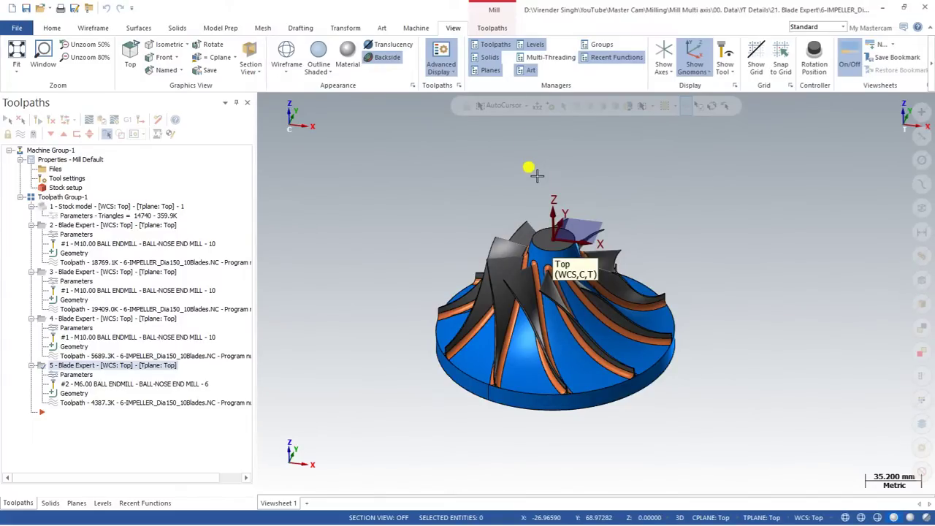
Step: Show the Toolpaths ribbon commands for the four-operation Blade Expert impeller file
left_click(492, 28)
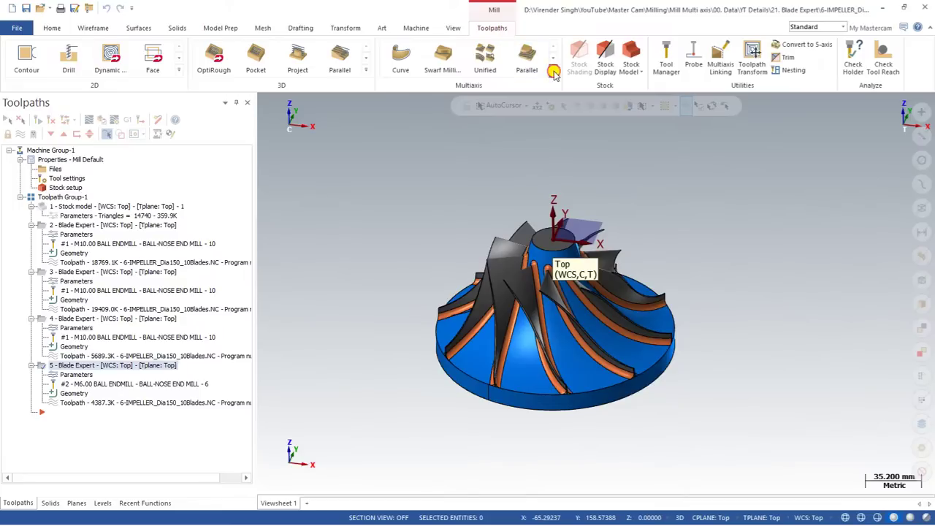
Step: Expand the Multiaxis toolpath gallery, select Blade Expert under Application, then dismiss the gallery
left_click(554, 71)
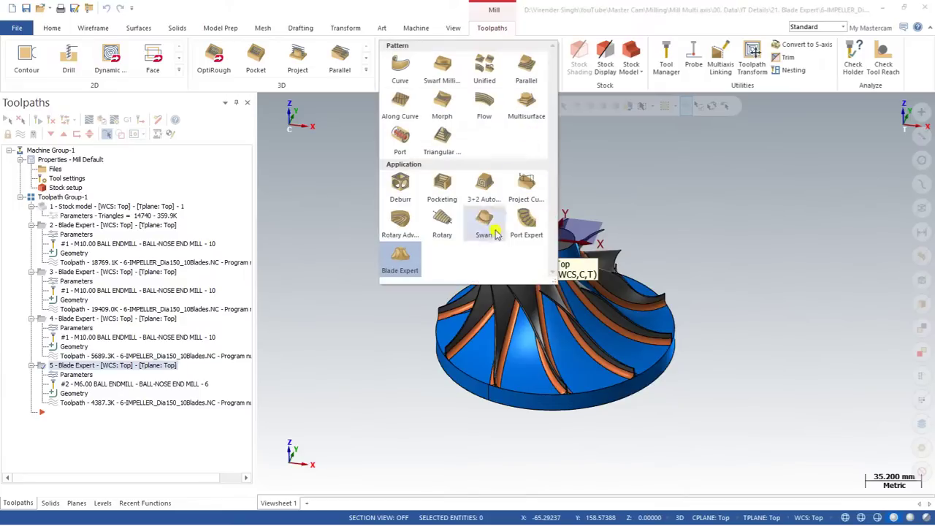
left_click(401, 262)
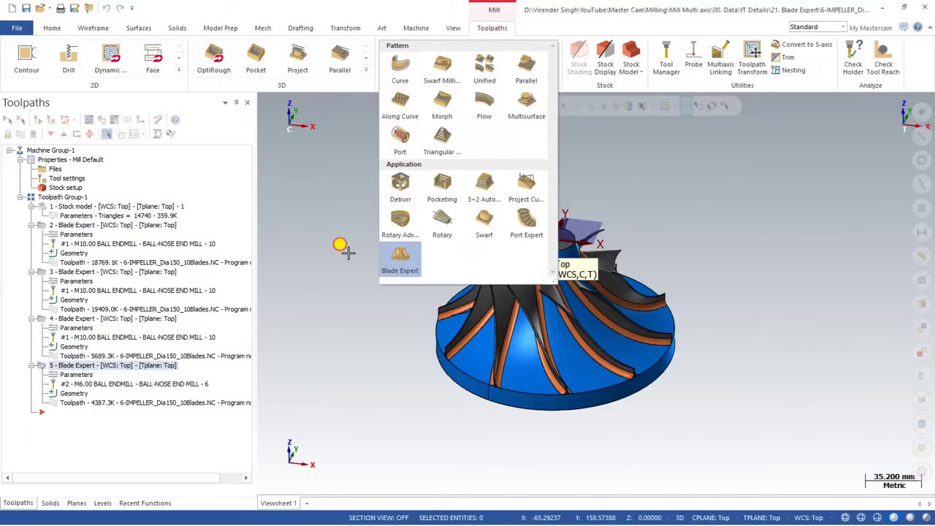
left_click(346, 249)
Step: Orbit and zoom around the impeller to inspect its blades from several angles
middle_click_drag(346, 253, 512, 294)
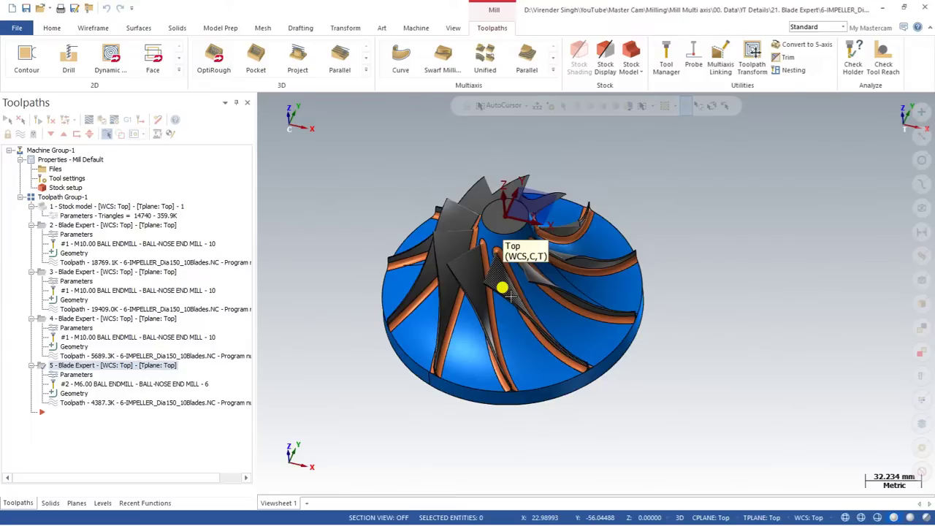
middle_click_drag(502, 289, 505, 282)
scroll(462, 223, "up", 1)
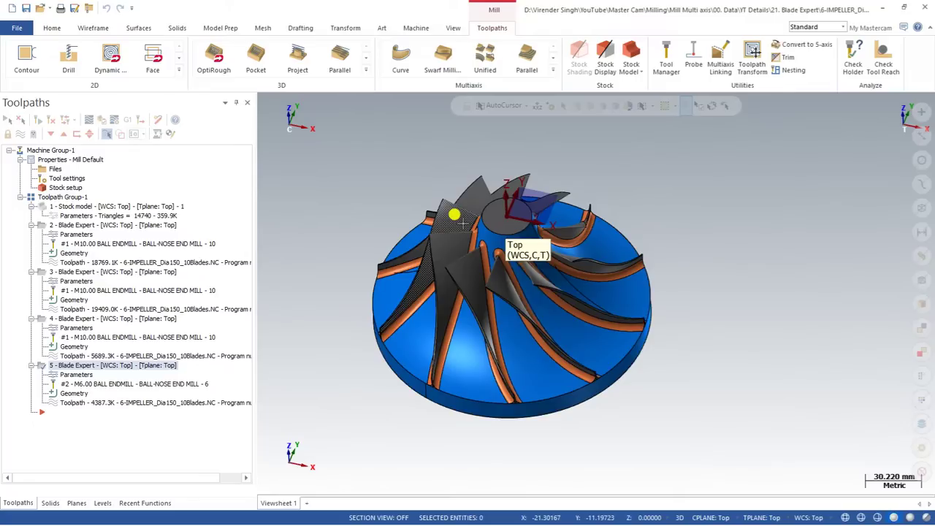
middle_click_drag(463, 223, 466, 220)
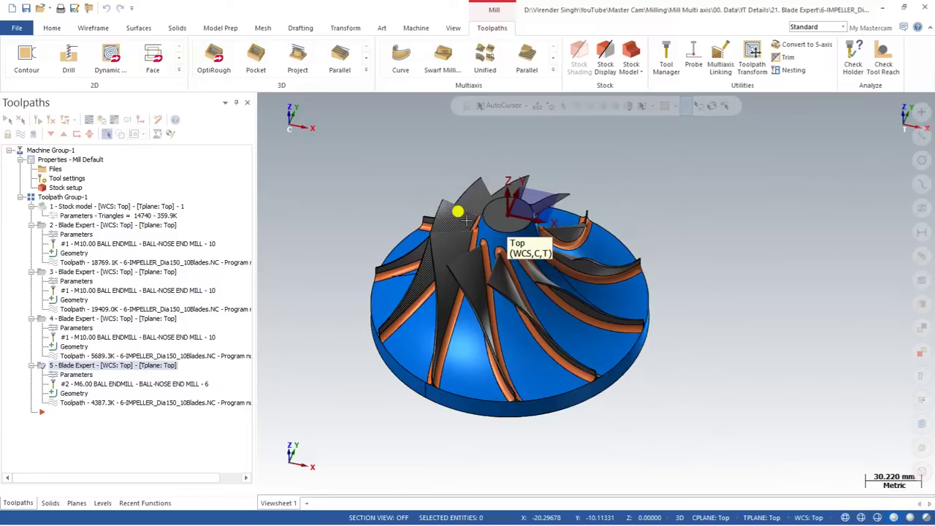
middle_click_drag(464, 220, 459, 225)
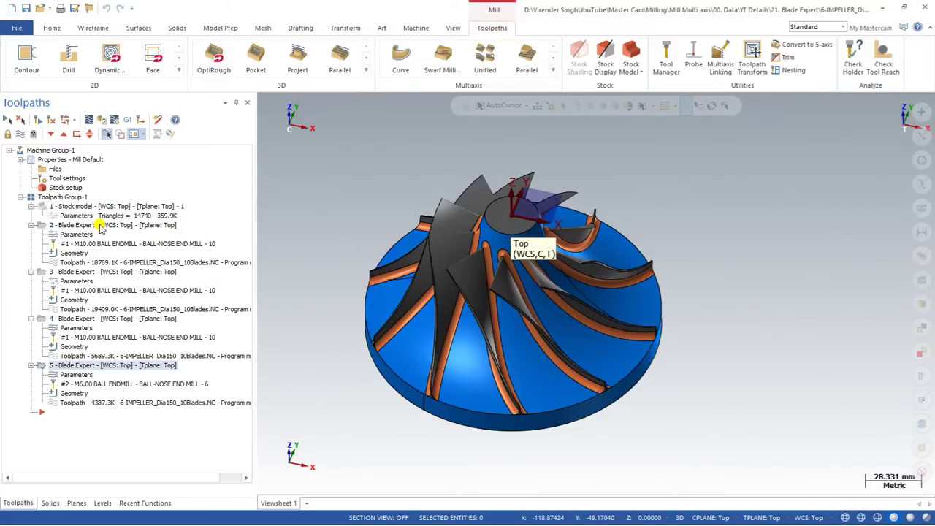
Step: Preview the toolpaths of Blade Expert operations 2 through 5, then restore the Mastercam window size
left_click(99, 227)
middle_click_drag(369, 292, 365, 271)
left_click(126, 272)
mouse_move(550, 297)
middle_mouse_down()
mouse_move(584, 271)
mouse_move(598, 278)
mouse_move(538, 285)
mouse_move(499, 272)
mouse_move(522, 315)
mouse_move(516, 307)
middle_mouse_up()
left_click(114, 318)
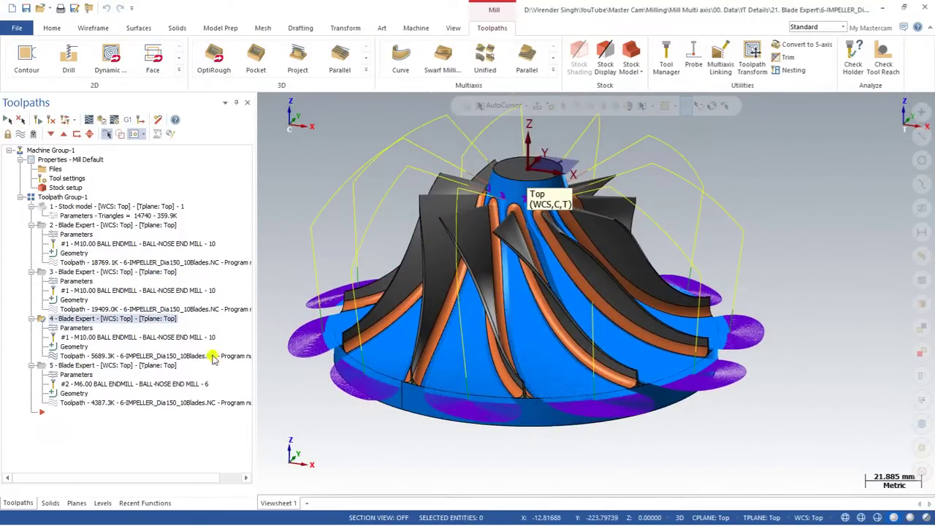
left_click(132, 364)
scroll(509, 313, "up", 3)
middle_click_drag(438, 288, 496, 271)
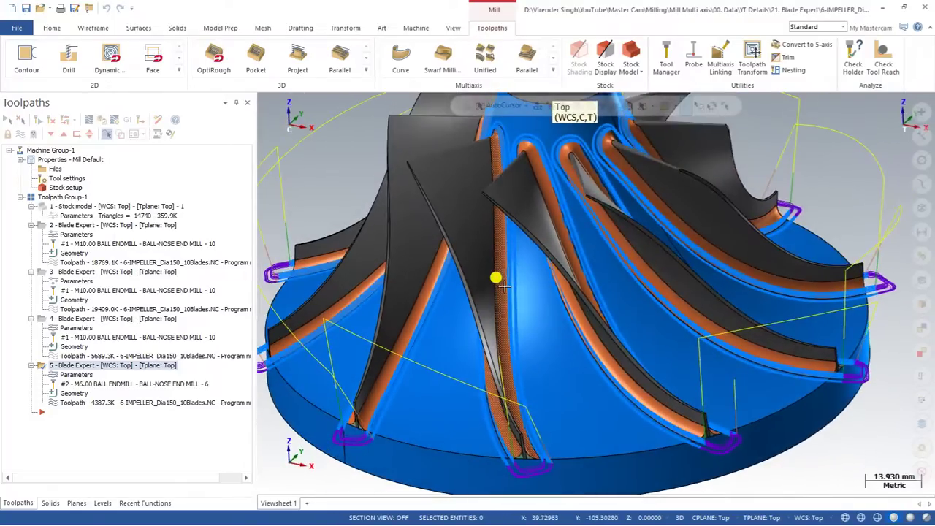
scroll(506, 285, "down", 2)
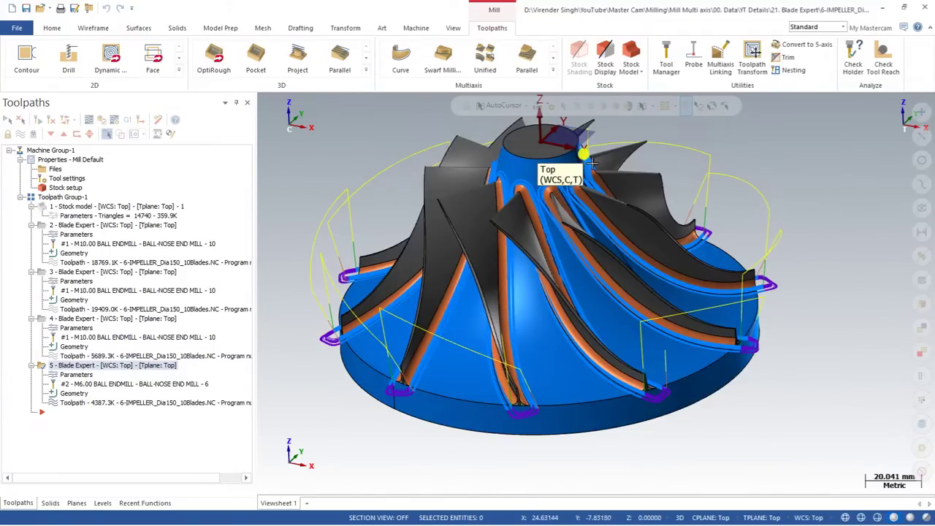
double_click(393, 7)
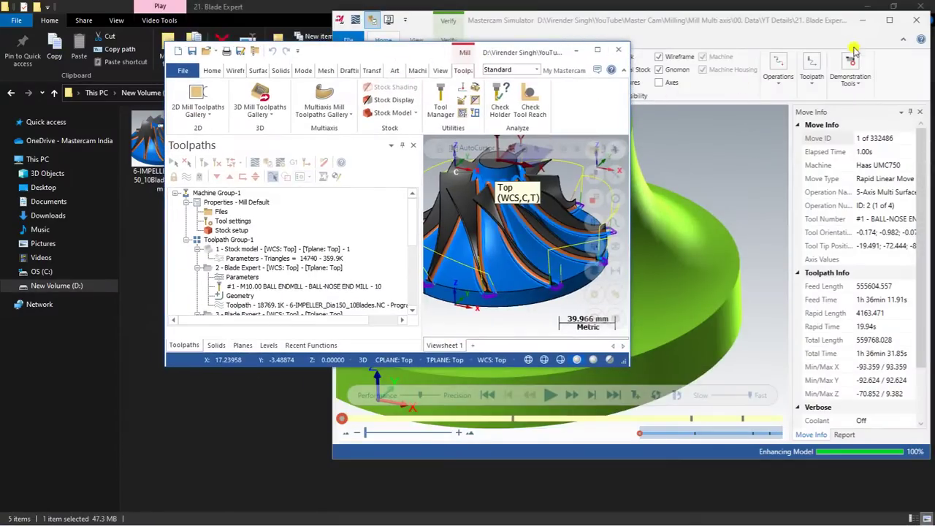
Step: Maximize the Simulator, frame the stock and ball endmill, and start the cutting playback
left_click(888, 20)
scroll(514, 215, "down", 5)
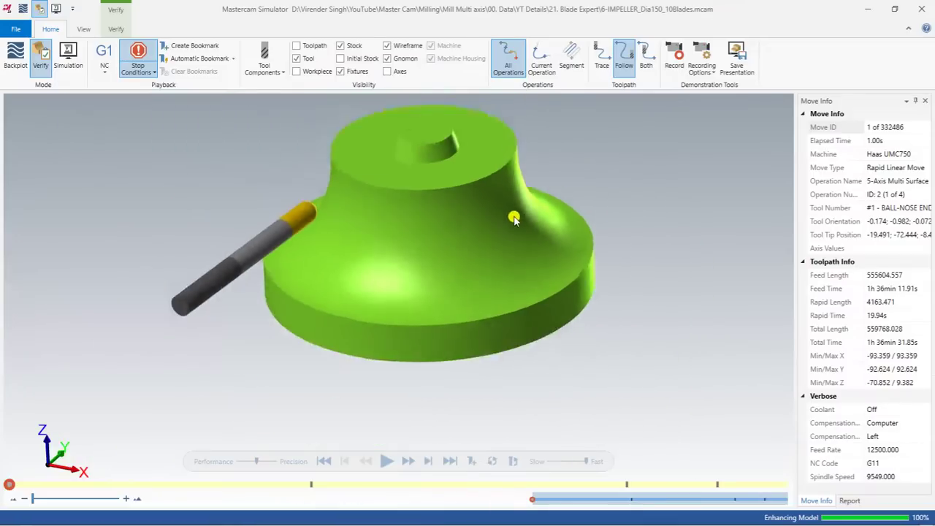
left_click_drag(425, 258, 429, 225)
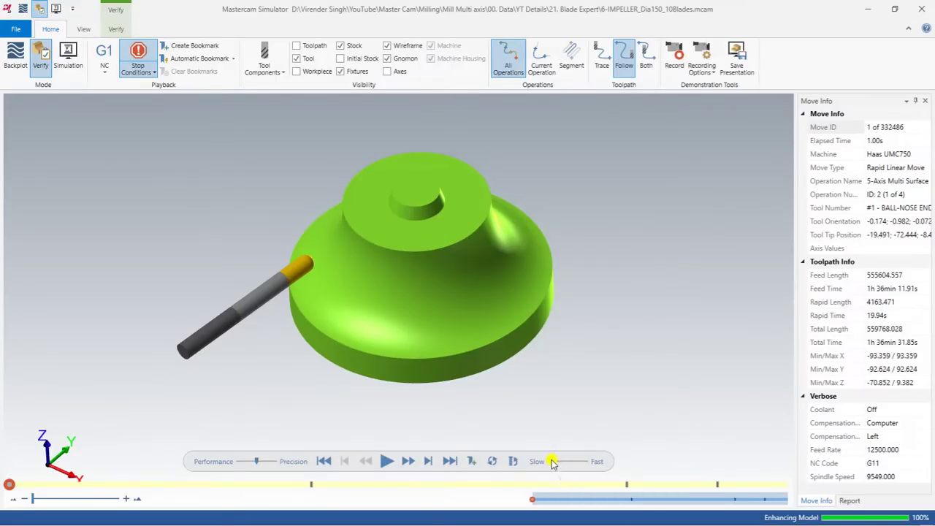
left_click_drag(442, 221, 401, 236)
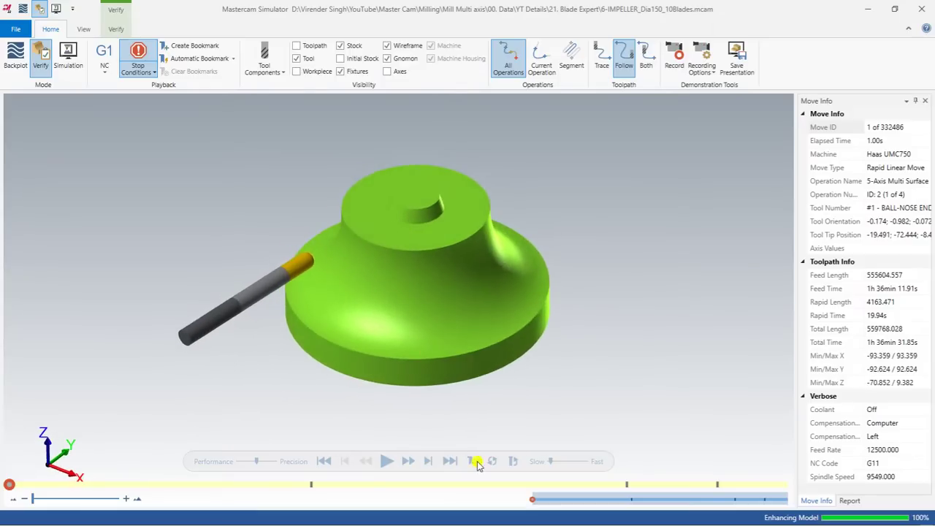
left_click(393, 460)
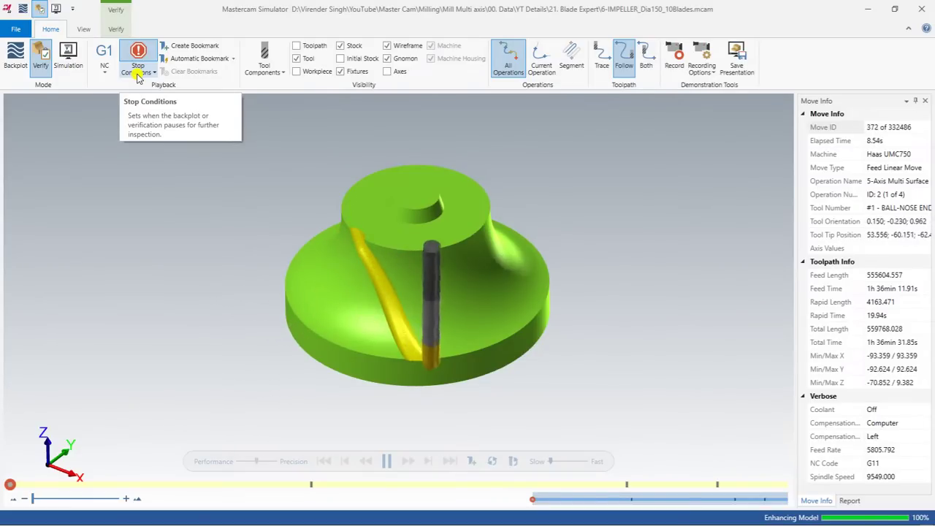
Step: Enable Color Loop in the Verify options to colour cuts by operation, then return to Home
left_click(138, 76)
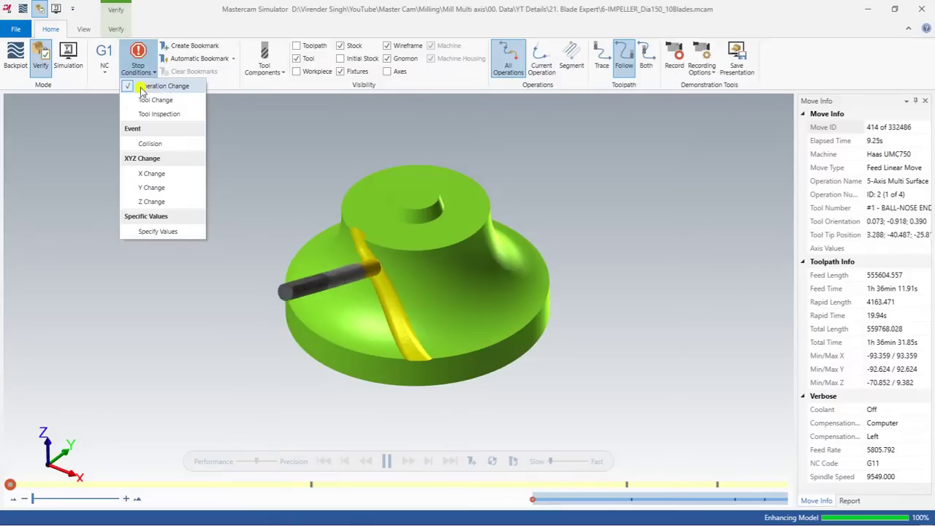
left_click(78, 136)
scroll(73, 38, "down", 2)
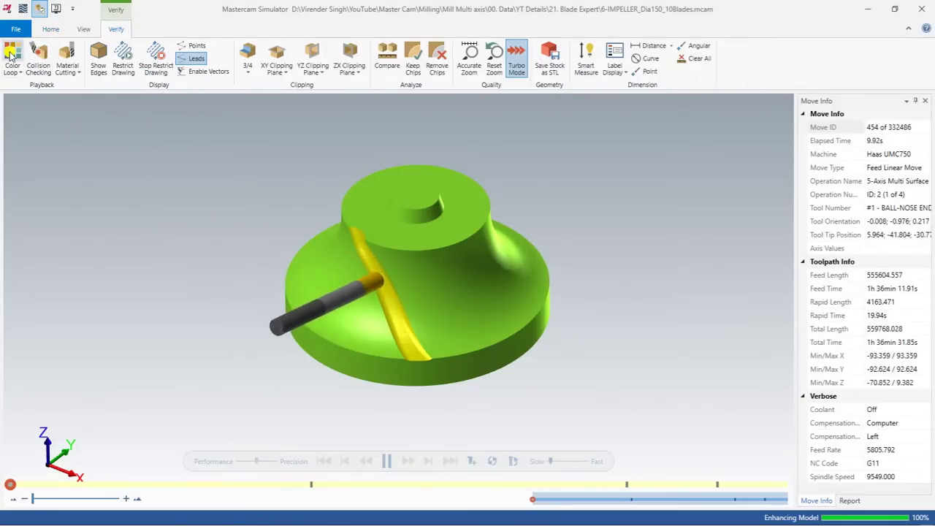
left_click(12, 59)
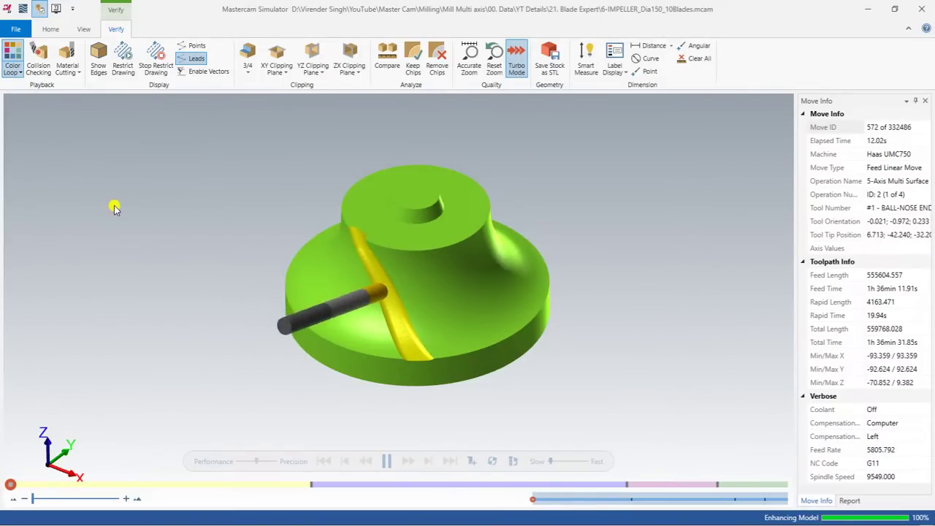
left_click(48, 32)
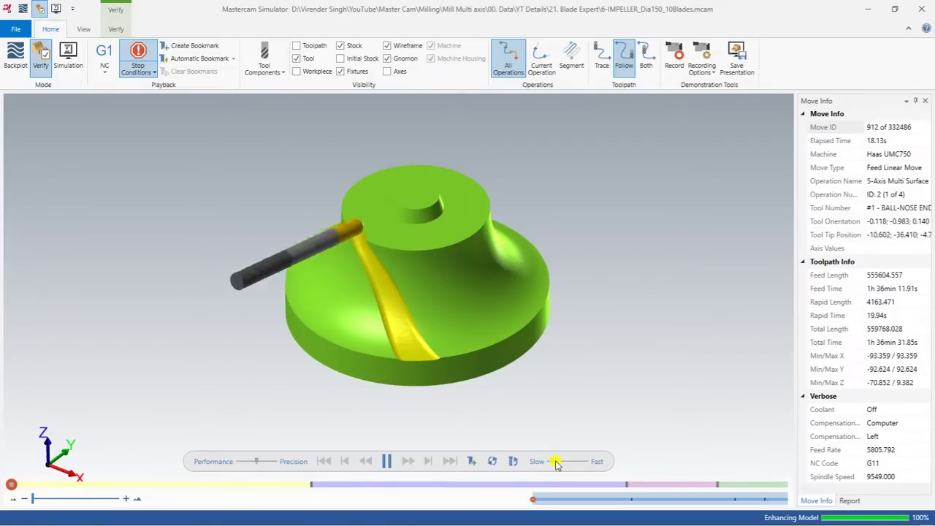
Step: Tilt the view lower and raise the Slow–Fast playback speed slightly
middle_click_drag(429, 365, 436, 348)
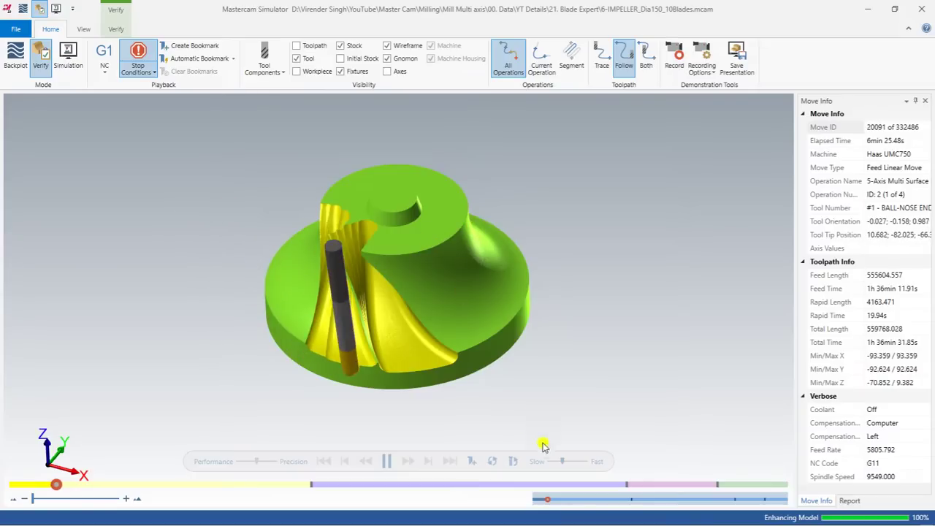
left_click_drag(565, 462, 569, 462)
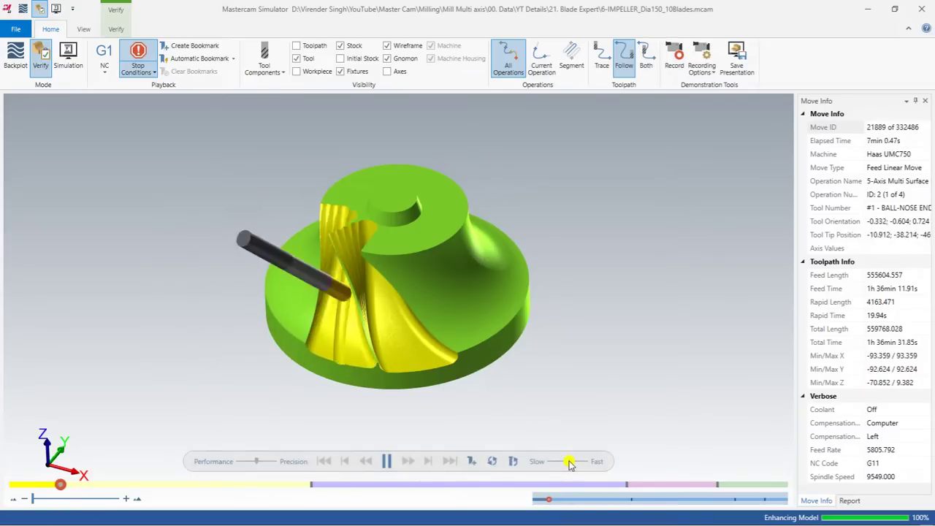